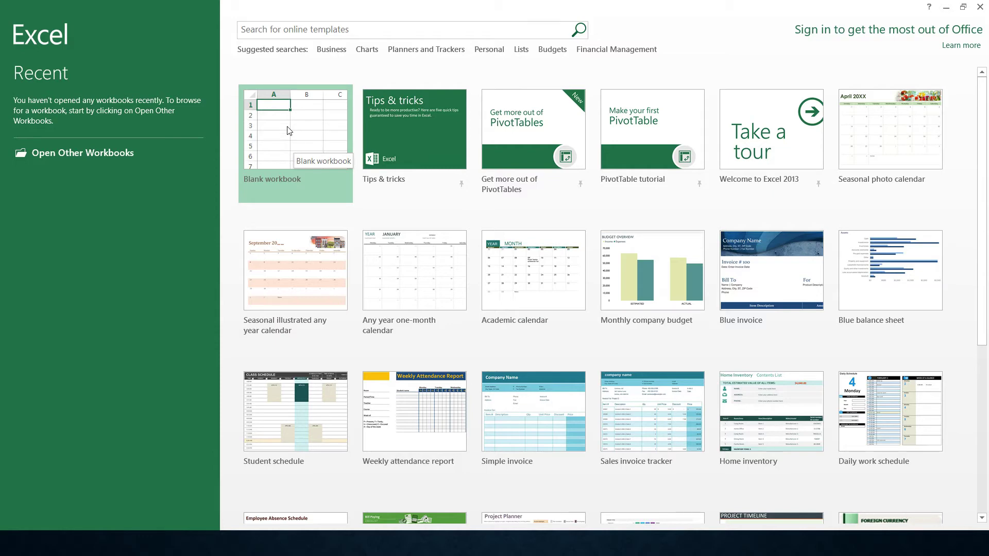
Step: Create a new blank workbook, look at its Backstage view and return to the worksheet
{"action": "left_click", "coordinate": [287, 131]}
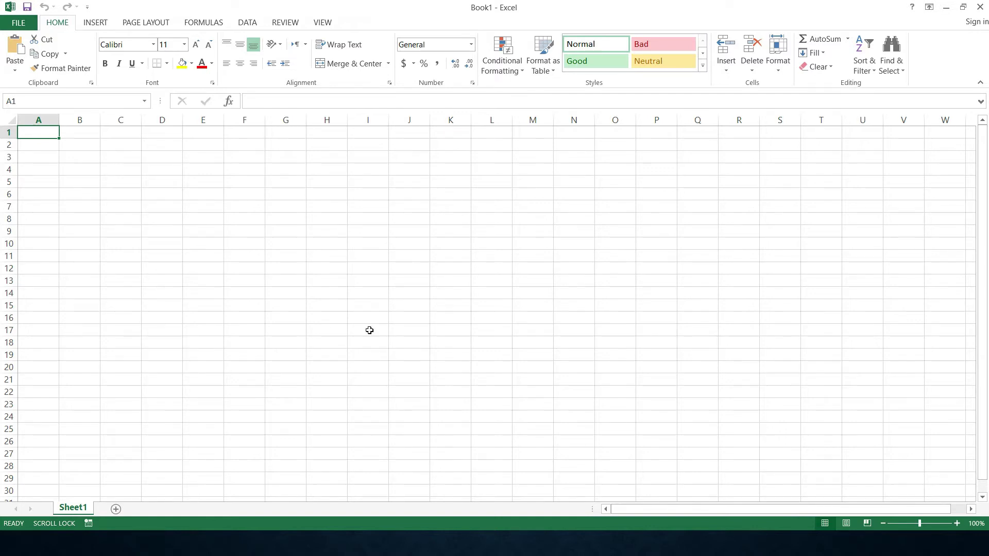
{"action": "left_click", "coordinate": [18, 24]}
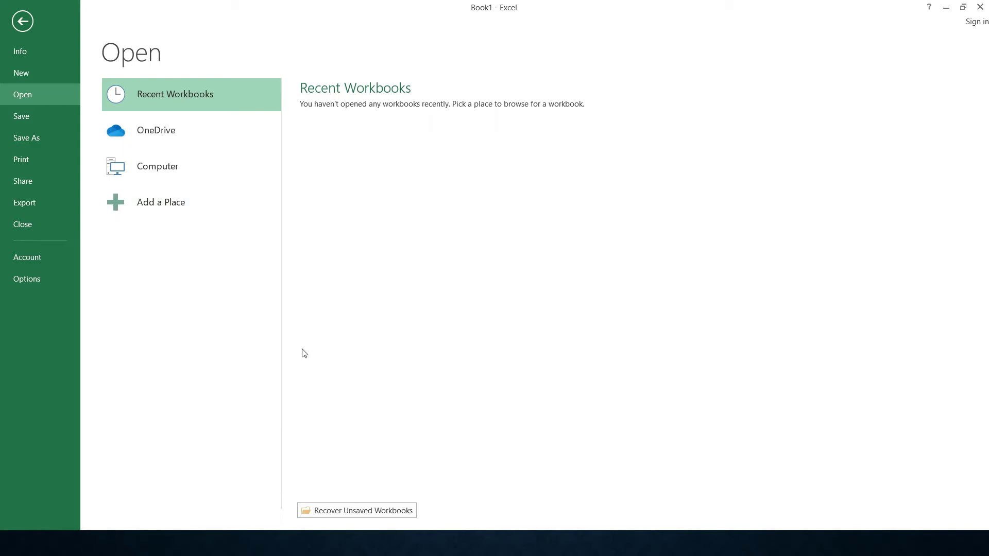
{"action": "left_click", "coordinate": [22, 21]}
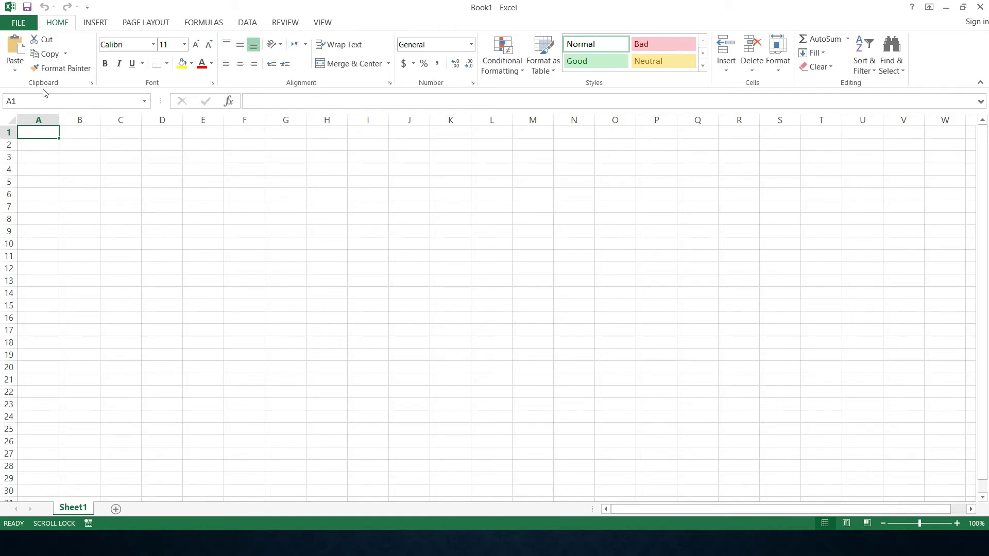
{"action": "left_click", "coordinate": [19, 23]}
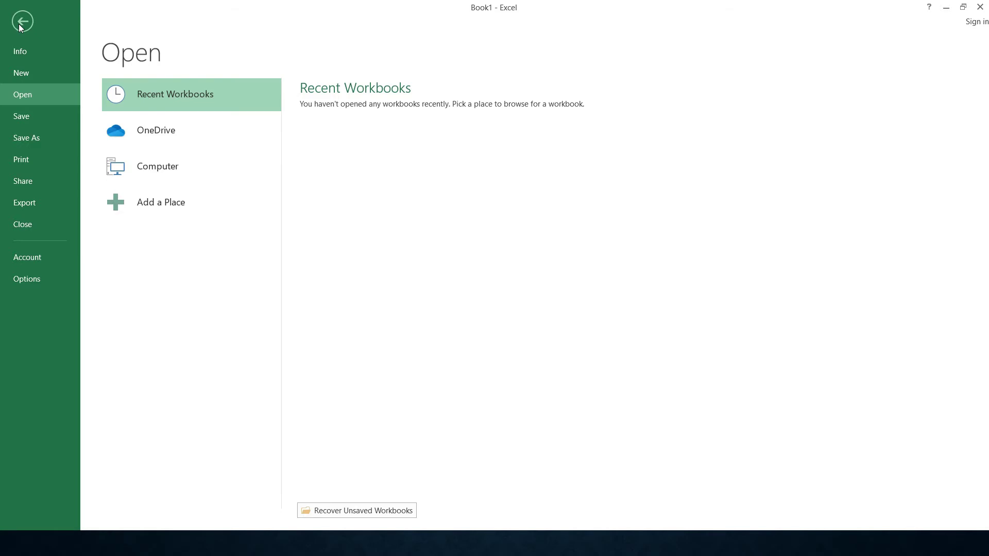
{"action": "left_click", "coordinate": [19, 24]}
{"action": "left_click", "coordinate": [18, 24]}
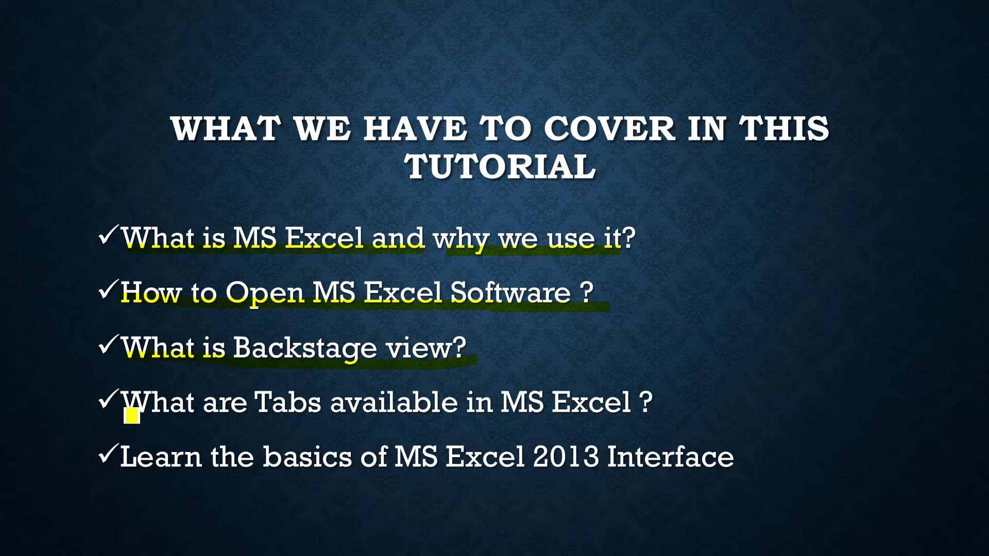
Step: In the PowerPoint slide show, highlight the agenda lines "What are Tabs available in MS Excel ?" and "Learn the basics of MS Excel 2013 Interface"
{"action": "mouse_move", "coordinate": [132, 416]}
{"action": "left_mouse_down"}
{"action": "mouse_move", "coordinate": [210, 426]}
{"action": "mouse_move", "coordinate": [645, 422]}
{"action": "left_mouse_up"}
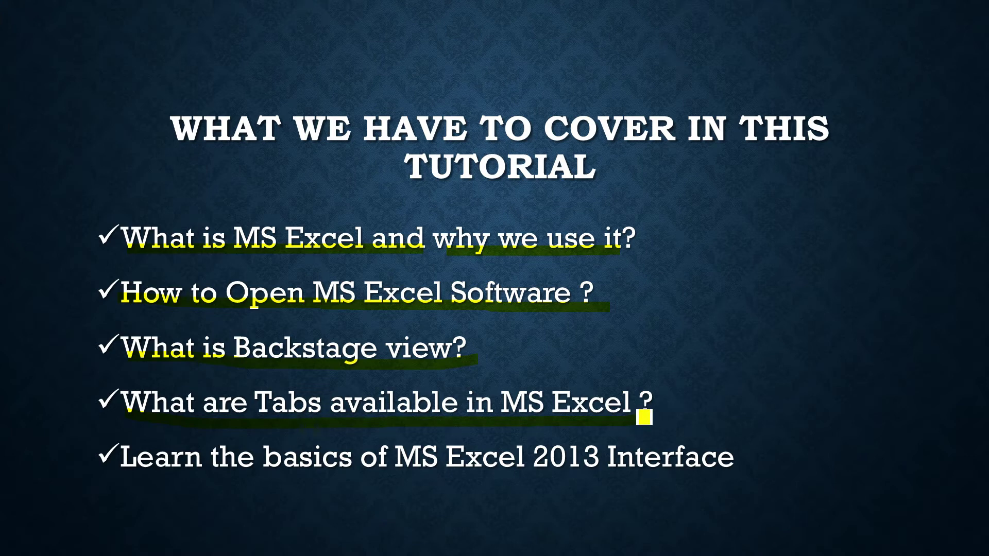
{"action": "key", "text": "alt+Tab"}
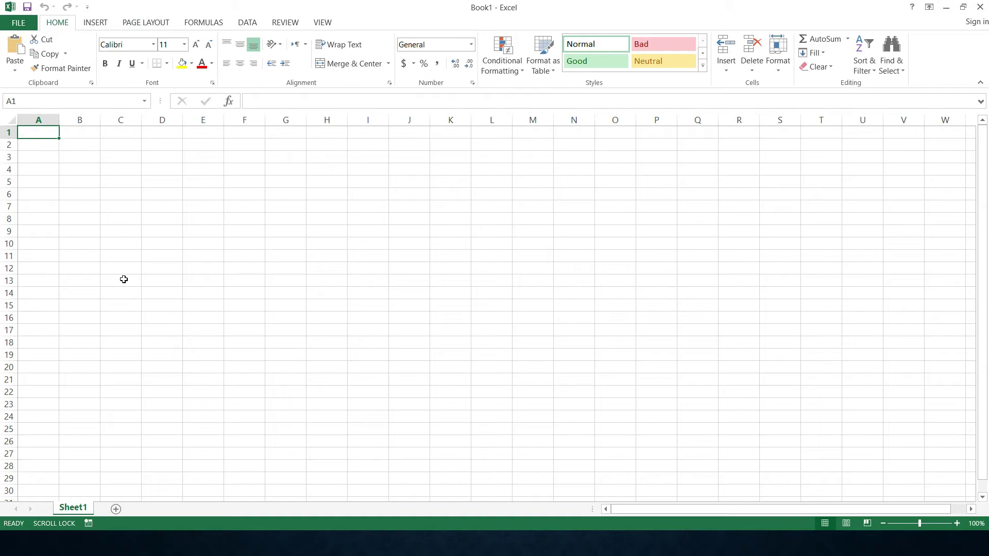
{"action": "key", "text": "alt+Tab"}
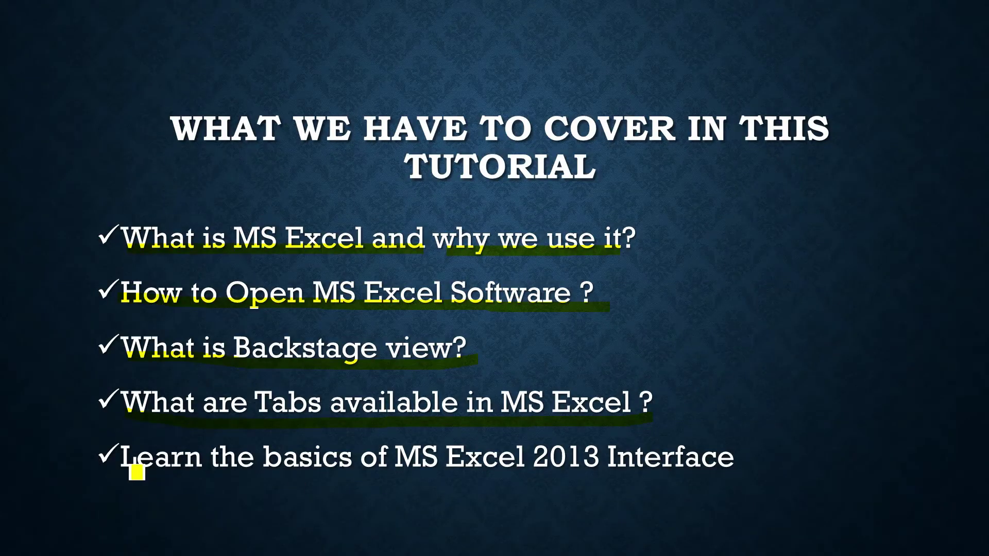
{"action": "left_click_drag", "start_coordinate": [126, 462], "coordinate": [508, 480]}
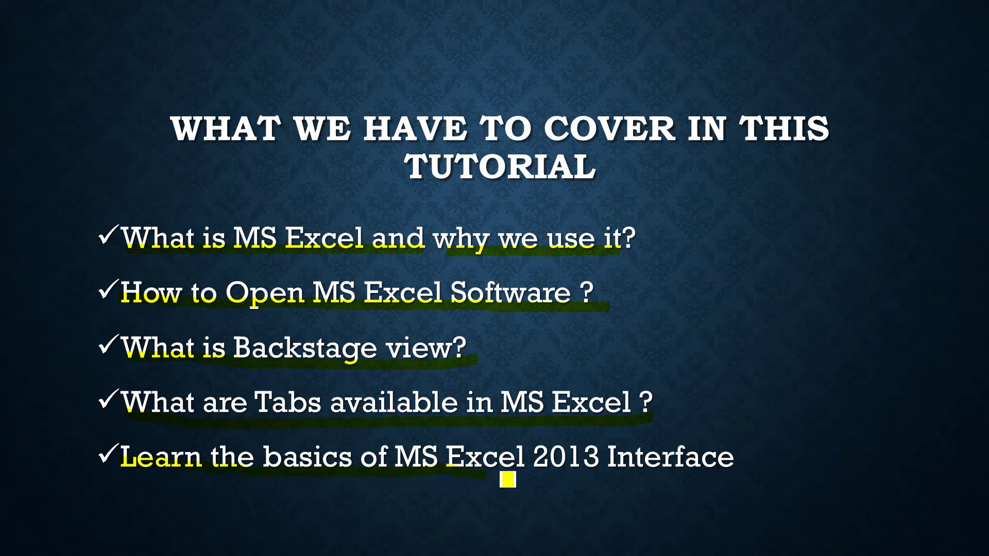
{"action": "left_click_drag", "start_coordinate": [631, 466], "coordinate": [736, 457]}
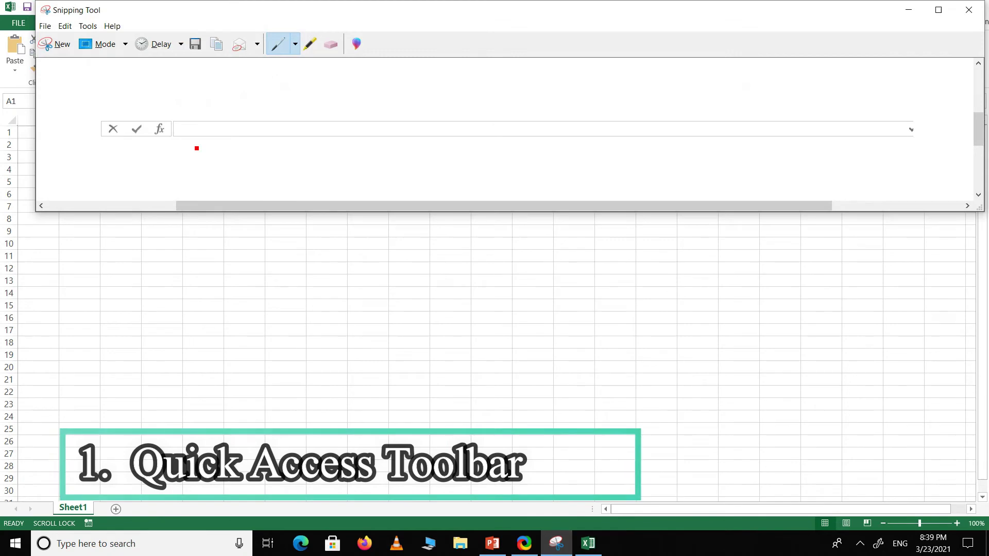
Step: In Snipping Tool, capture Excel's Quick Access Toolbar and then the title bar reading "Book1 - Excel" as separate rectangular snips
{"action": "left_click", "coordinate": [56, 44]}
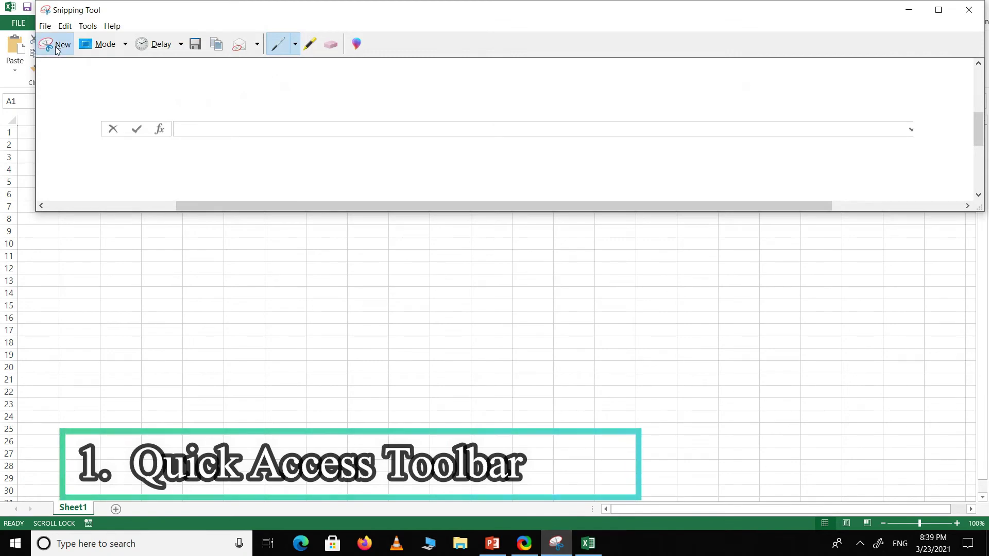
{"action": "left_click_drag", "start_coordinate": [1, 1], "coordinate": [96, 16]}
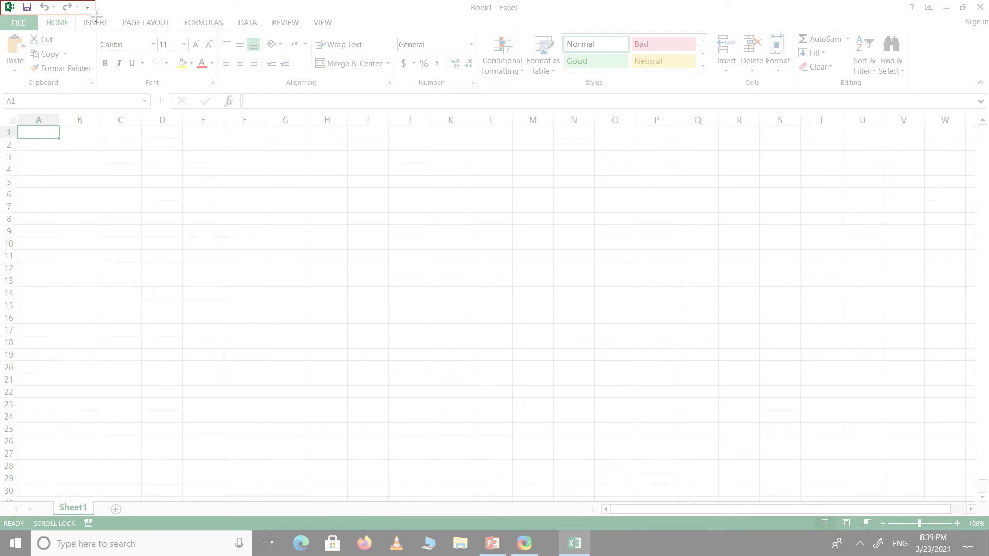
{"action": "left_click_drag", "start_coordinate": [96, 16], "coordinate": [99, 15]}
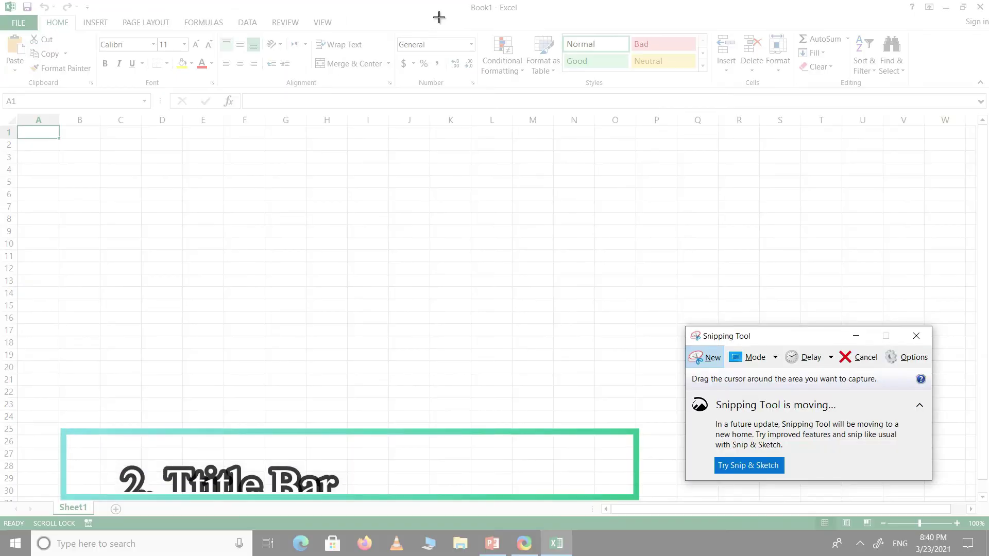
{"action": "left_click_drag", "start_coordinate": [463, 2], "coordinate": [532, 18]}
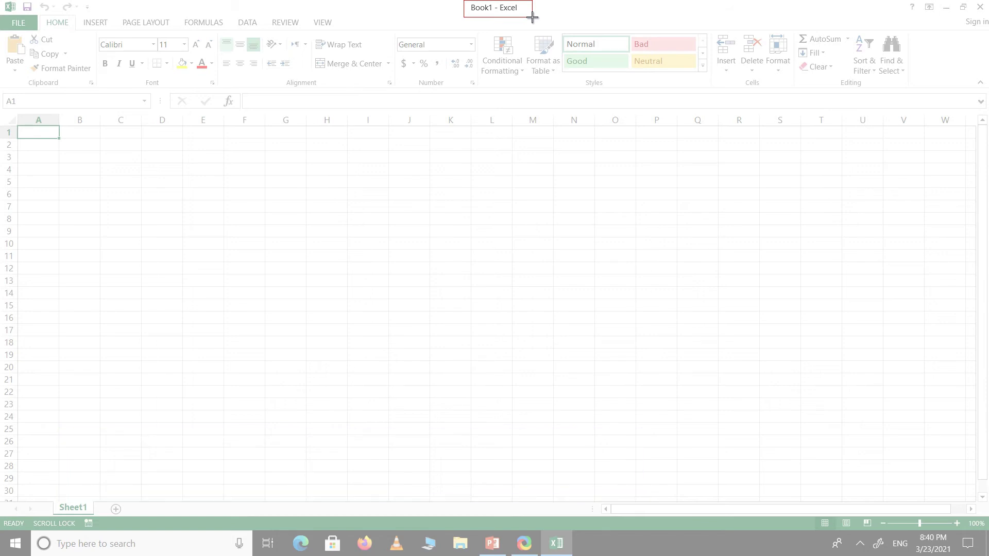
{"action": "left_click_drag", "start_coordinate": [532, 17], "coordinate": [532, 18]}
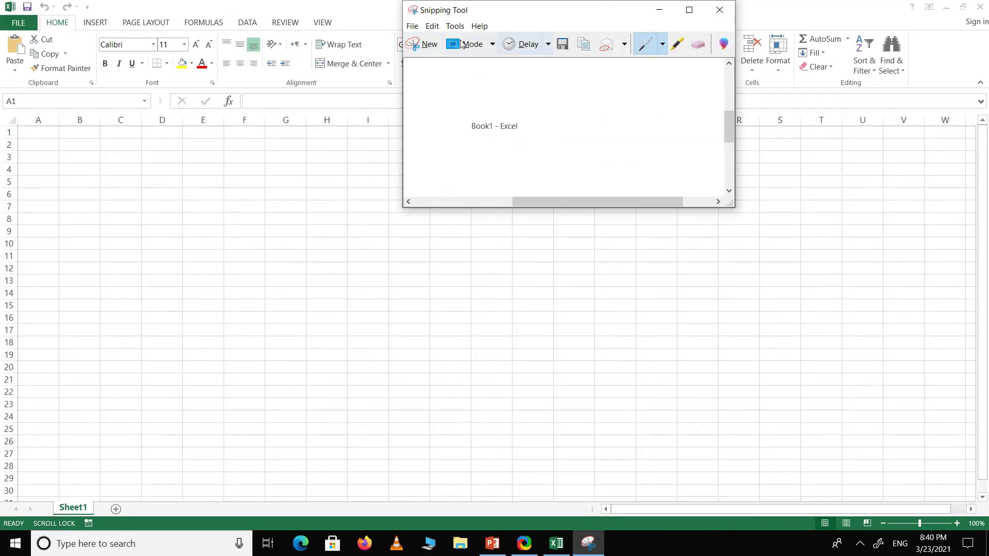
Step: Capture a new snip of the Excel tab bar from FILE through VIEW
{"action": "left_click", "coordinate": [432, 43]}
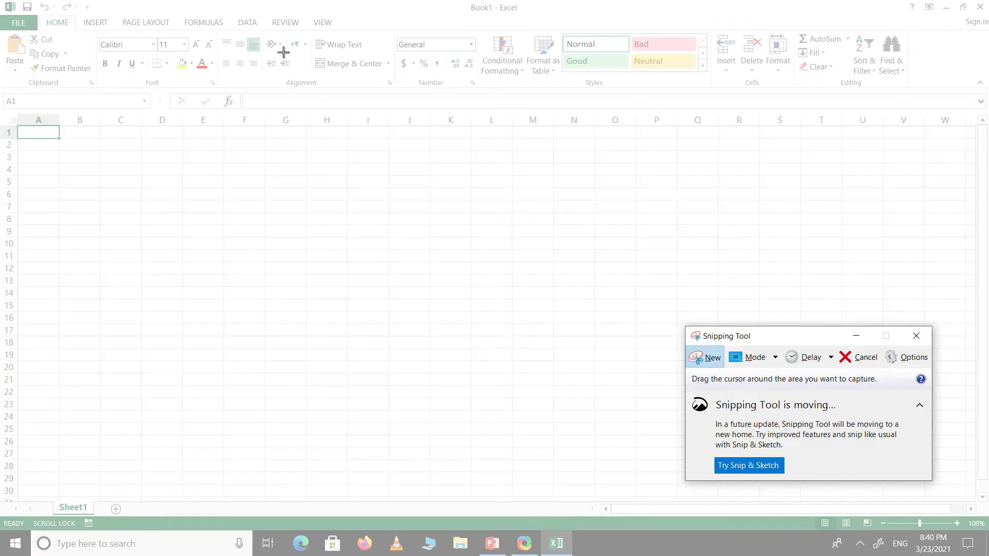
{"action": "left_click_drag", "start_coordinate": [1, 14], "coordinate": [359, 33]}
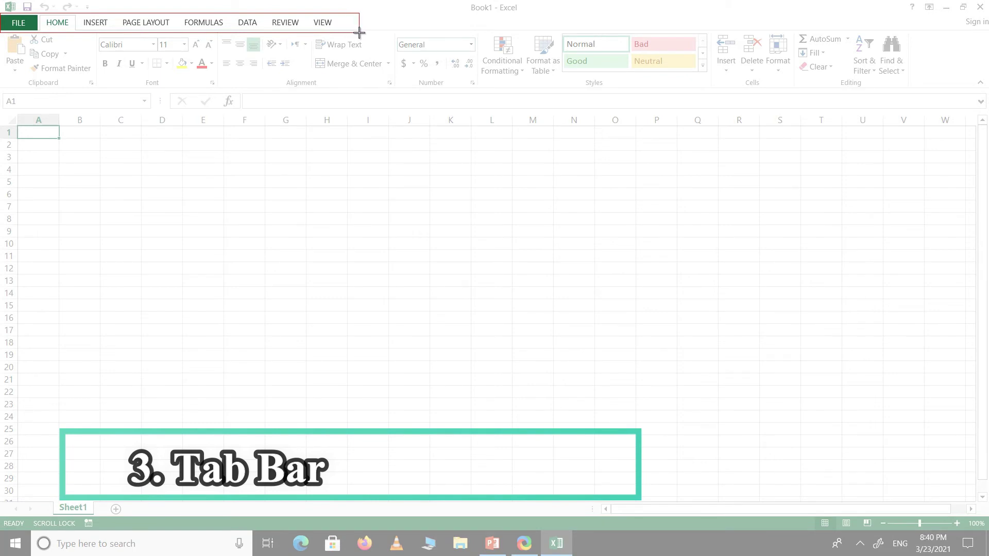
{"action": "left_click_drag", "start_coordinate": [359, 33], "coordinate": [360, 31]}
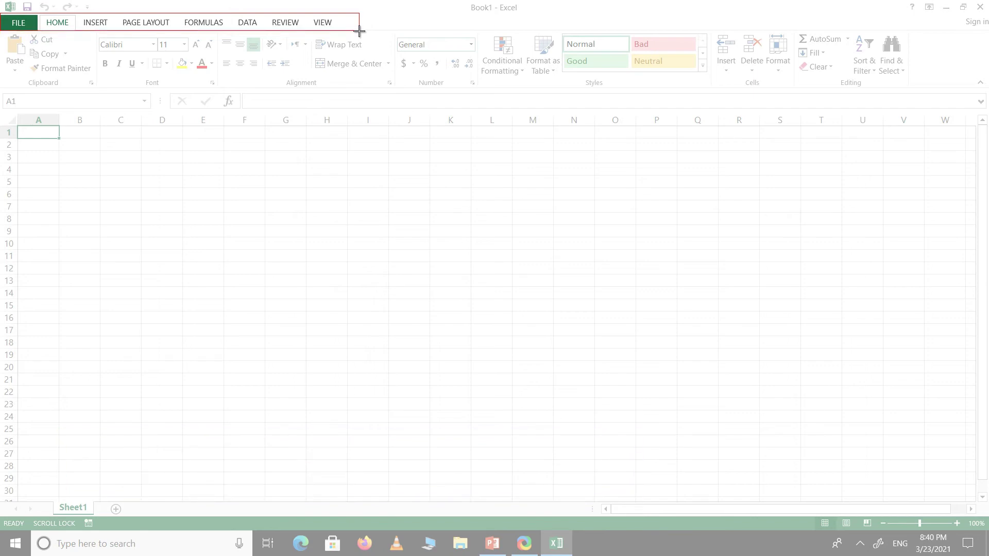
{"action": "left_click_drag", "start_coordinate": [359, 32], "coordinate": [360, 31]}
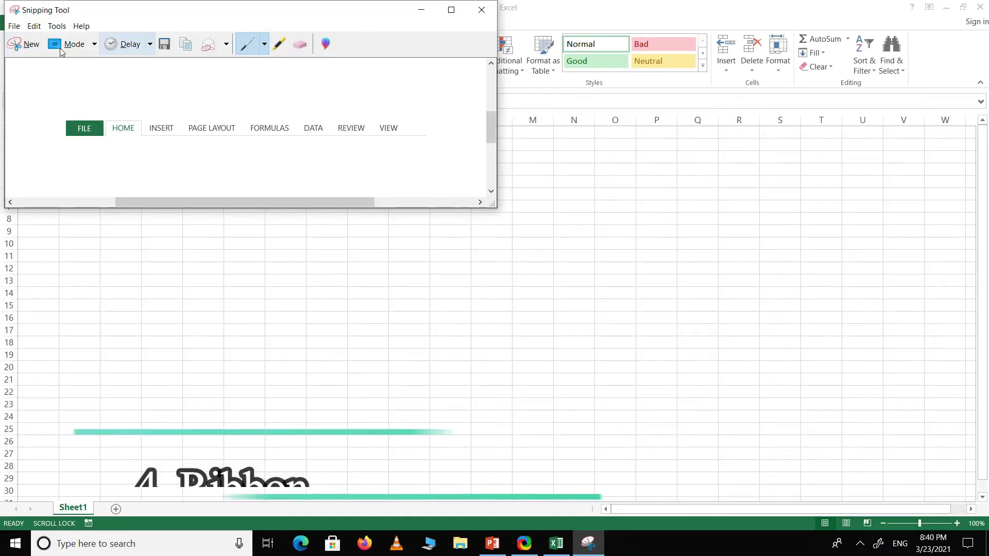
Step: Capture a new snip of the whole Home ribbon, from the Clipboard group through the Editing group
{"action": "left_click", "coordinate": [26, 43]}
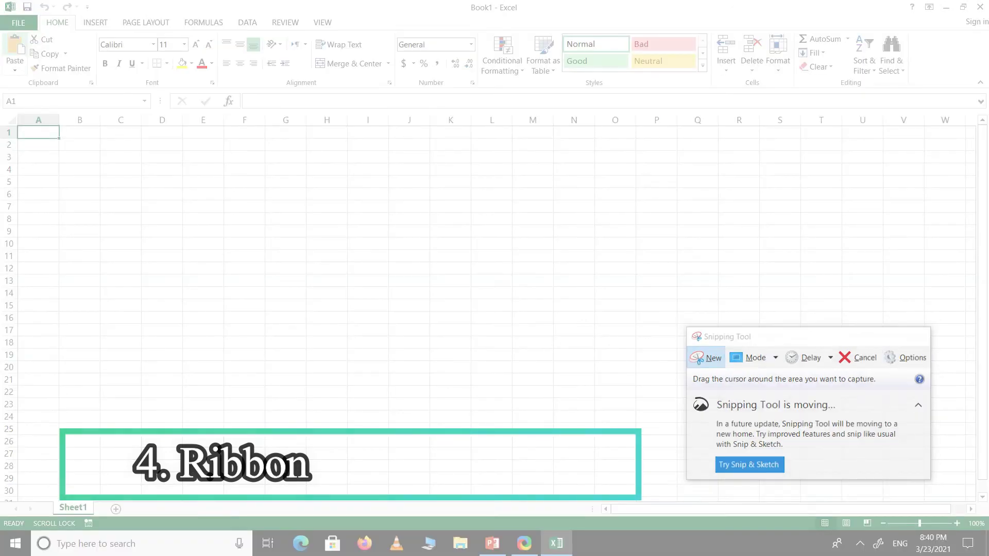
{"action": "left_click_drag", "start_coordinate": [3, 30], "coordinate": [970, 92]}
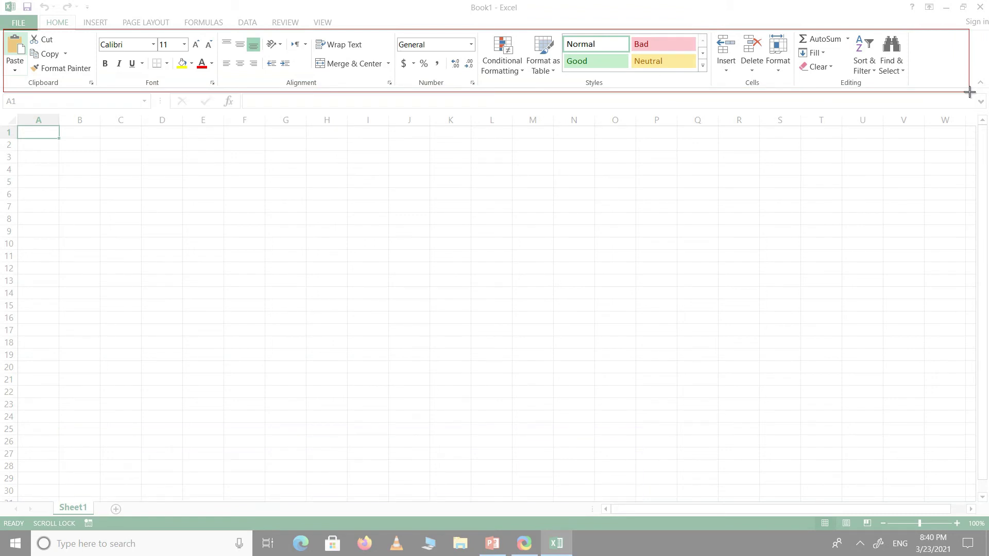
{"action": "left_click_drag", "start_coordinate": [970, 92], "coordinate": [970, 92]}
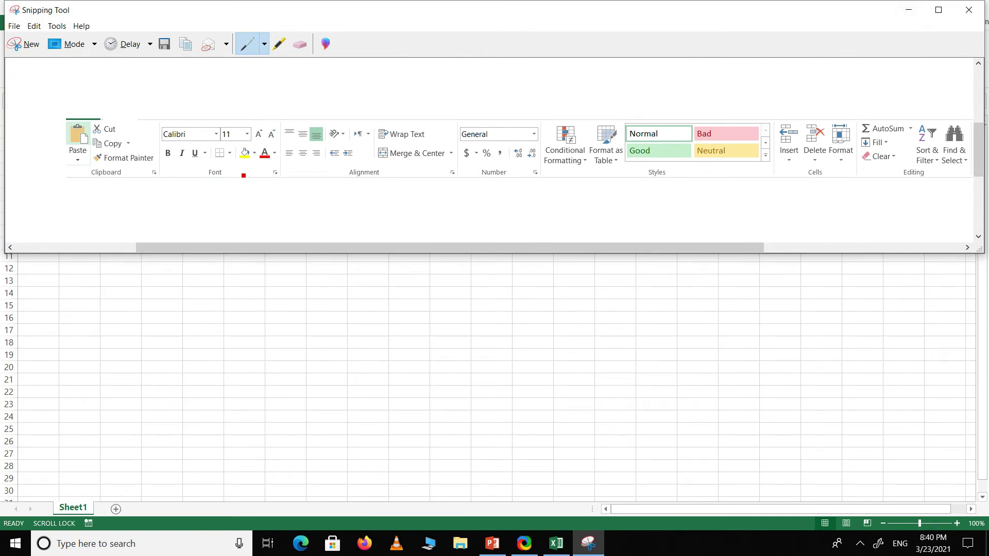
Step: Circle the Clipboard group in red and underline the Font, Alignment, Number, Styles, Cells and Editing group names, then minimize the snip window
{"action": "mouse_move", "coordinate": [65, 114]}
{"action": "left_mouse_down"}
{"action": "mouse_move", "coordinate": [164, 180]}
{"action": "mouse_move", "coordinate": [72, 176]}
{"action": "mouse_move", "coordinate": [63, 101]}
{"action": "left_mouse_up"}
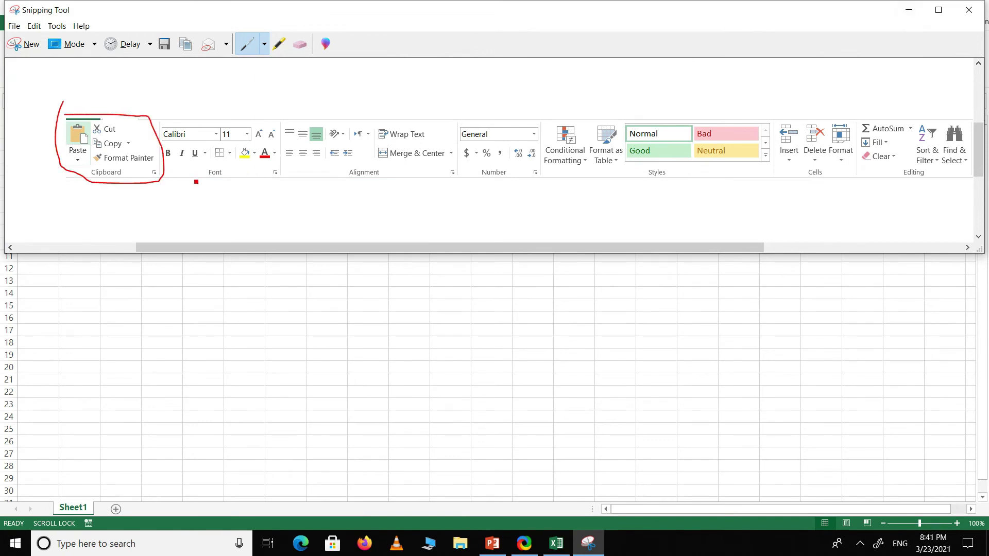
{"action": "left_click_drag", "start_coordinate": [197, 180], "coordinate": [243, 180]}
{"action": "left_click_drag", "start_coordinate": [349, 180], "coordinate": [394, 184]}
{"action": "left_click_drag", "start_coordinate": [488, 183], "coordinate": [538, 183]}
{"action": "left_click_drag", "start_coordinate": [647, 178], "coordinate": [707, 179]}
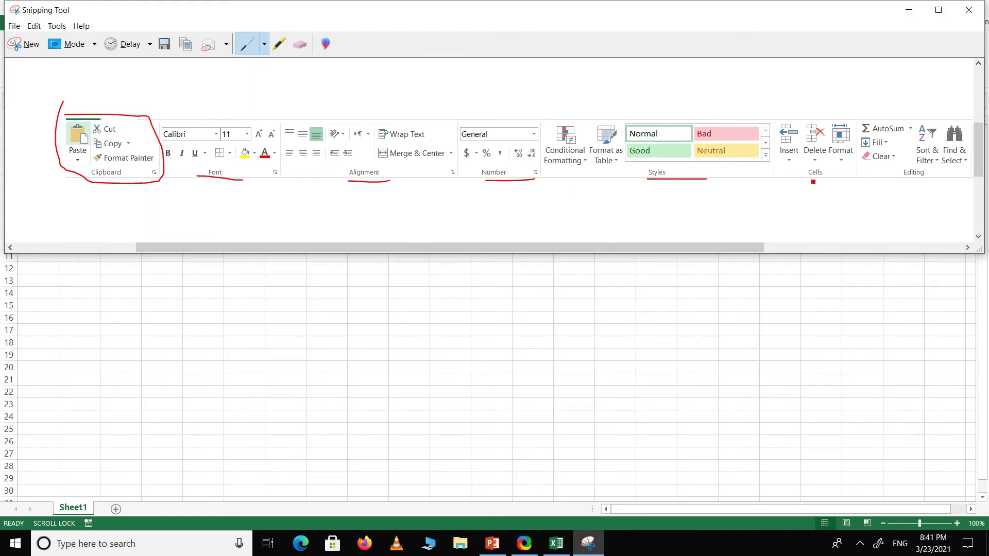
{"action": "left_click_drag", "start_coordinate": [811, 180], "coordinate": [930, 178]}
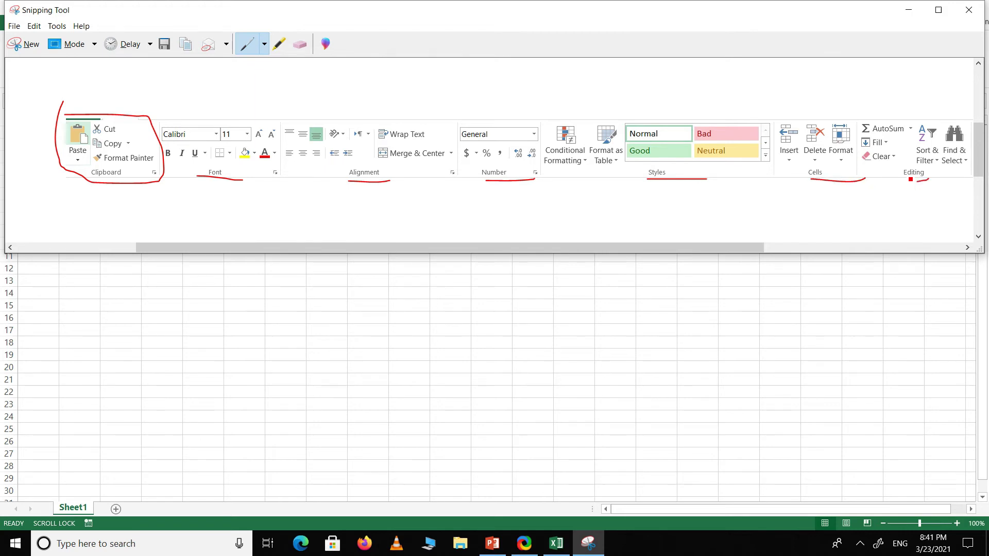
{"action": "left_click", "coordinate": [909, 16]}
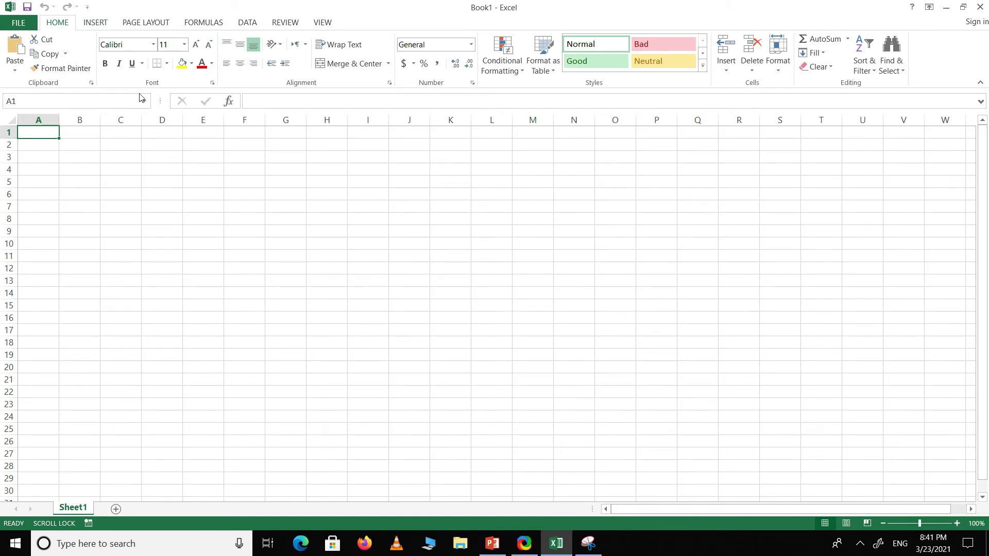
Step: Capture a new snip of the Name Box showing cell reference A1
{"action": "left_click", "coordinate": [25, 102]}
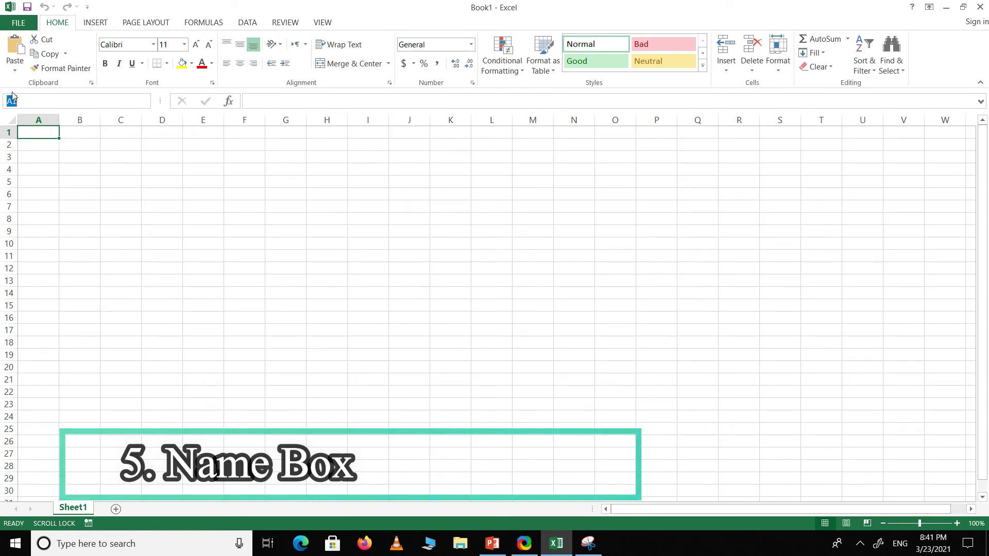
{"action": "left_click", "coordinate": [591, 544]}
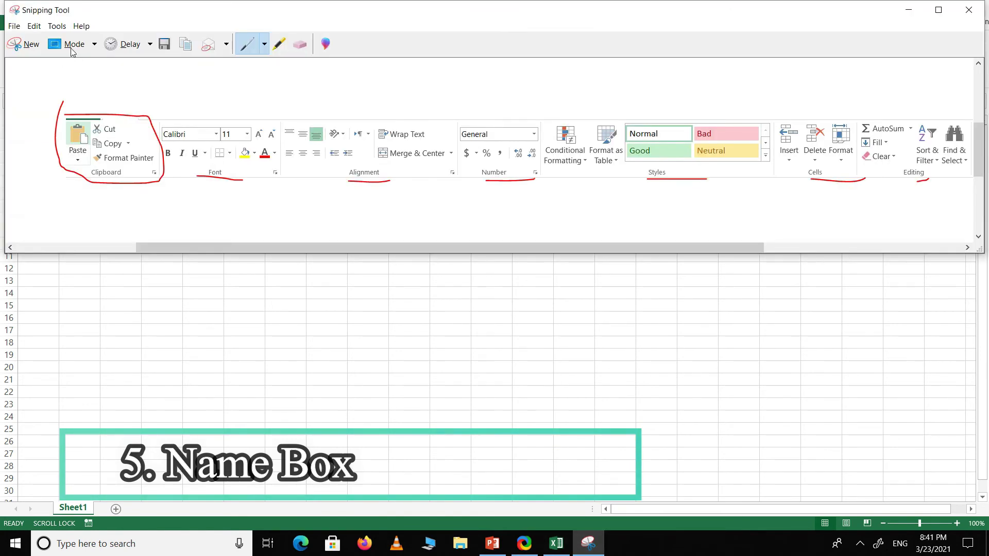
{"action": "left_click", "coordinate": [35, 46]}
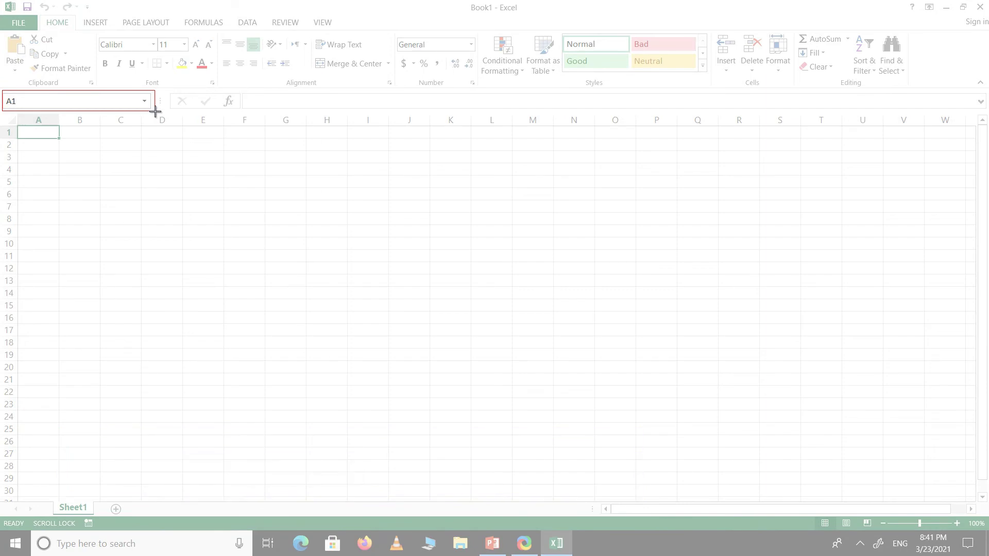
{"action": "left_click_drag", "start_coordinate": [155, 112], "coordinate": [155, 111]}
Step: Capture a new snip of the formula bar and minimize Snipping Tool to get back to the workbook
{"action": "left_click", "coordinate": [23, 45]}
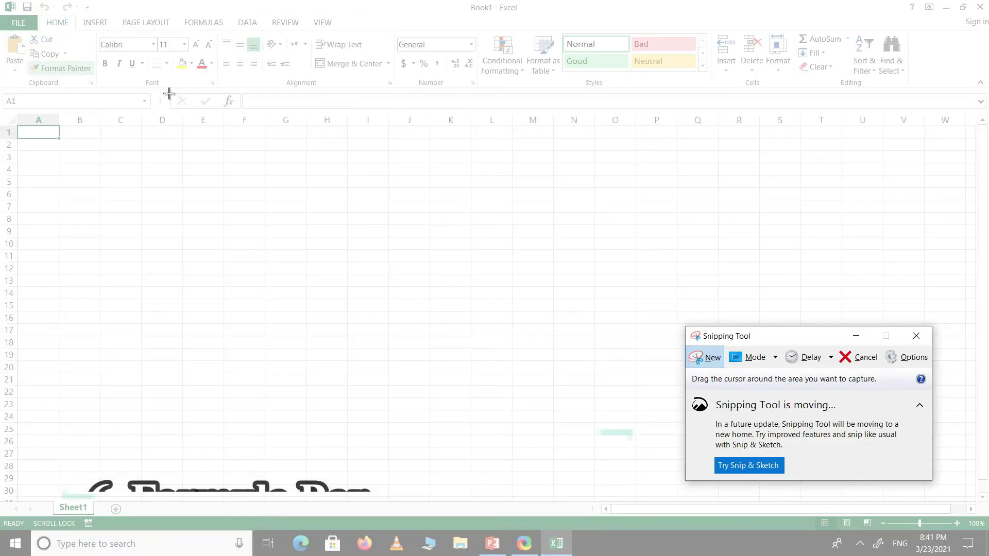
{"action": "left_click_drag", "start_coordinate": [166, 92], "coordinate": [985, 110]}
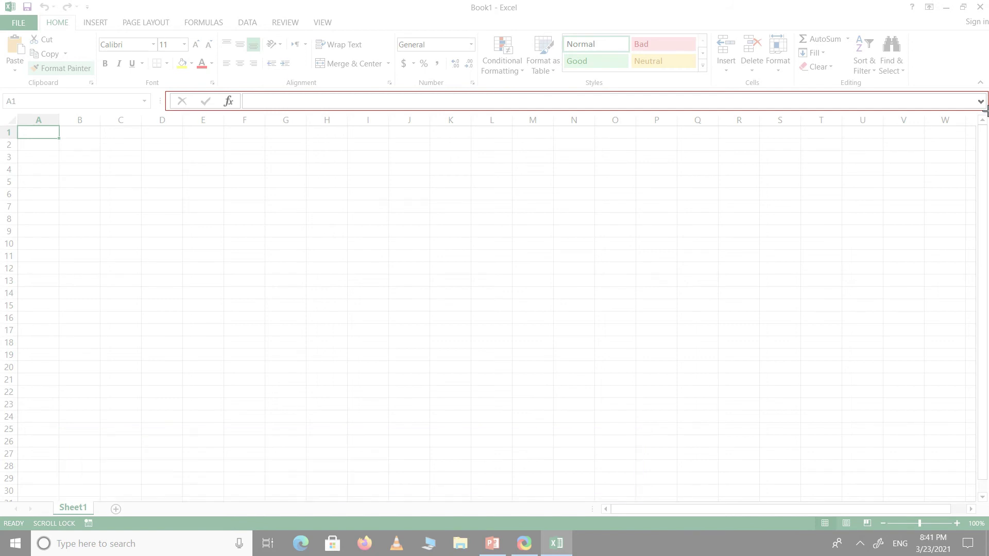
{"action": "left_click", "coordinate": [858, 336]}
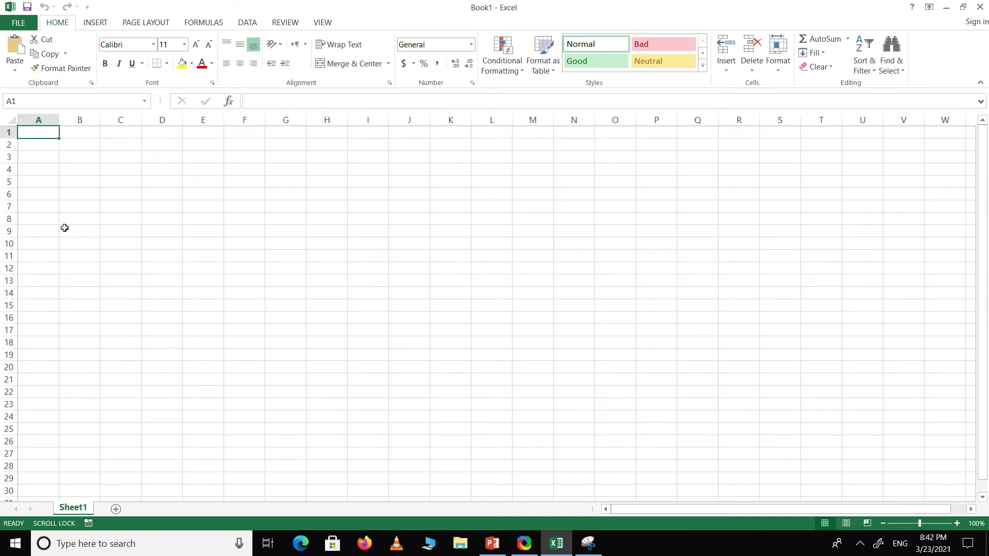
Step: Select all cells of Sheet1 at once
{"action": "left_click", "coordinate": [14, 121]}
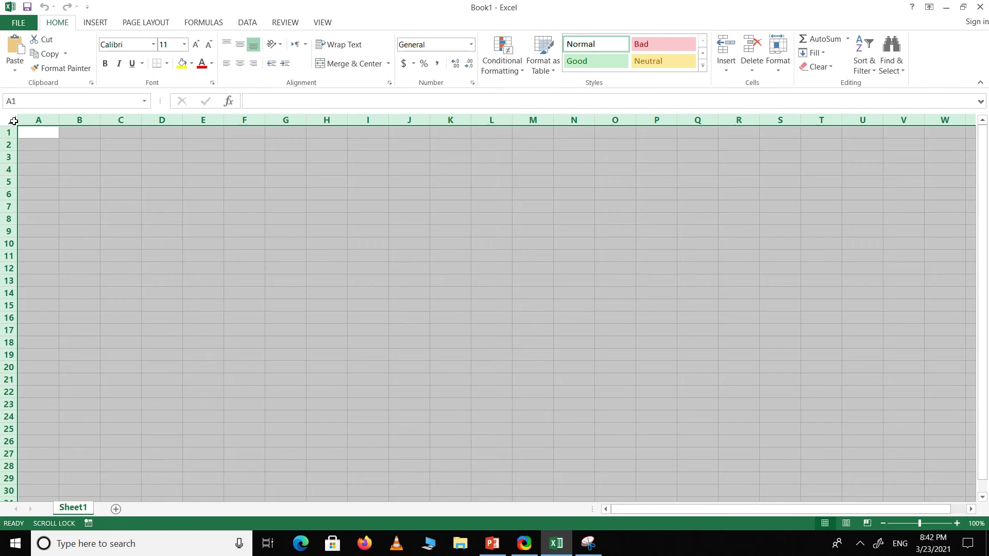
{"action": "left_click", "coordinate": [13, 121]}
{"action": "left_click", "coordinate": [12, 121]}
Step: Clear the whole-sheet selection and mark out the worksheet area by selecting blocks of cells, ending with the range A6:R34
{"action": "left_click", "coordinate": [102, 199]}
{"action": "left_click_drag", "start_coordinate": [42, 139], "coordinate": [957, 483]}
{"action": "left_click", "coordinate": [610, 333]}
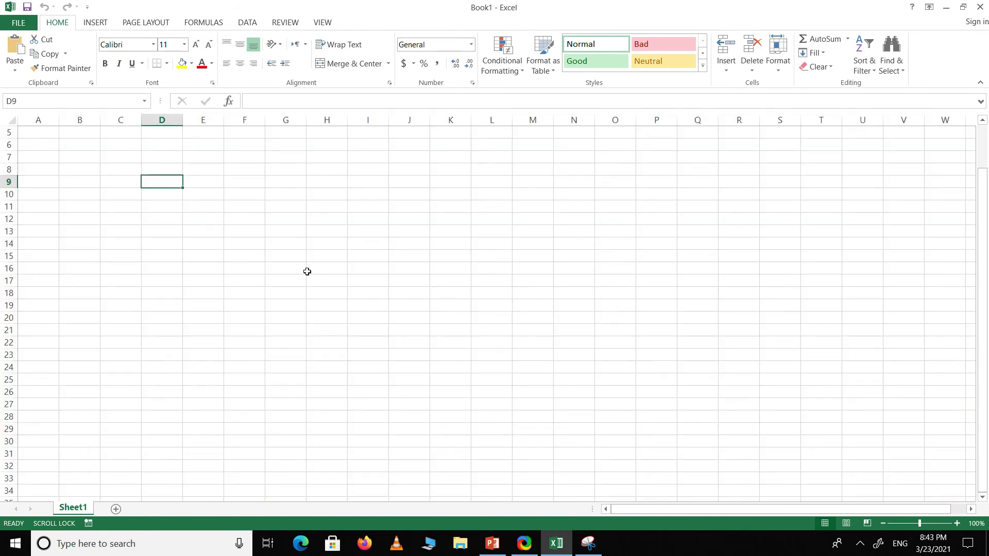
{"action": "left_click", "coordinate": [245, 257]}
{"action": "left_click_drag", "start_coordinate": [45, 139], "coordinate": [719, 487]}
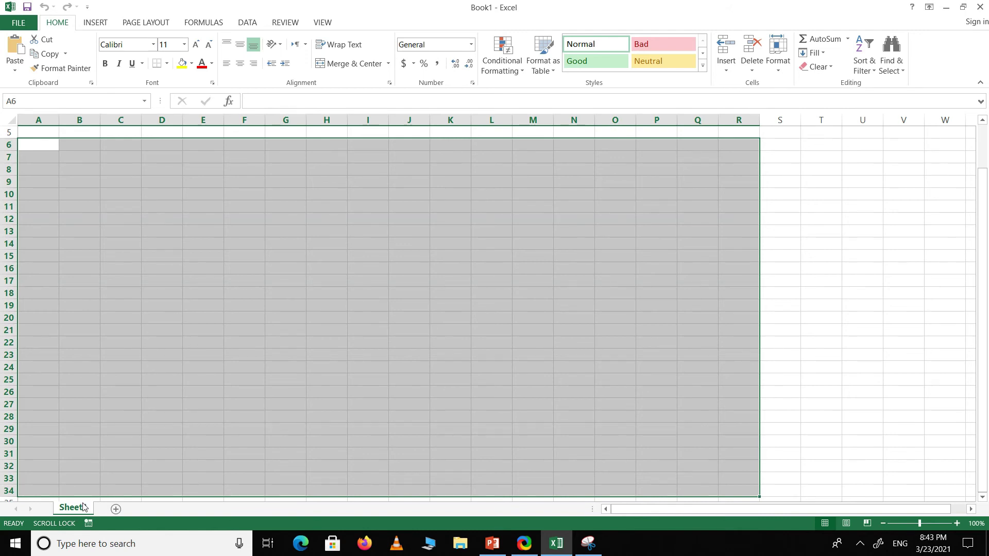
Step: Add three new blank worksheets after Sheet1, ending on Sheet4
{"action": "left_click", "coordinate": [116, 510]}
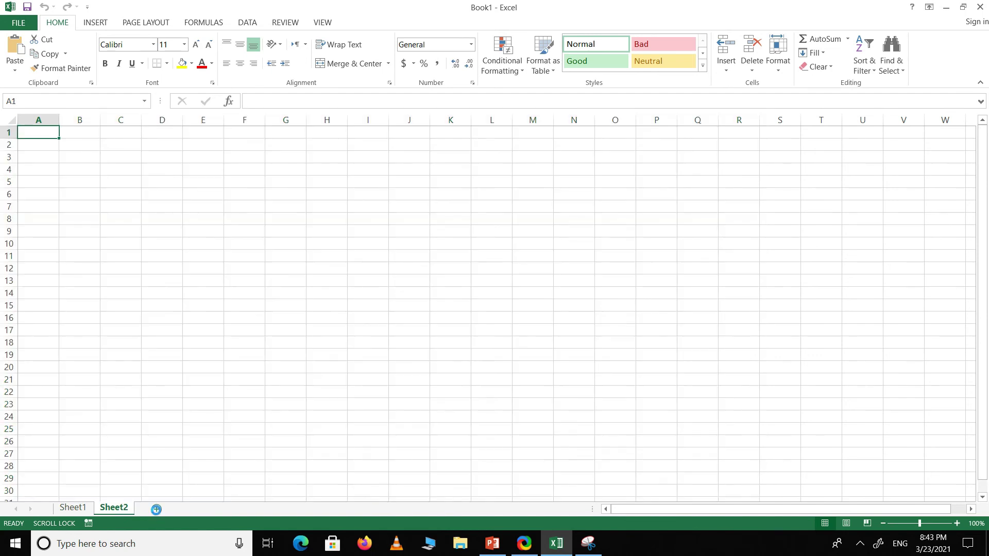
{"action": "left_click", "coordinate": [156, 510]}
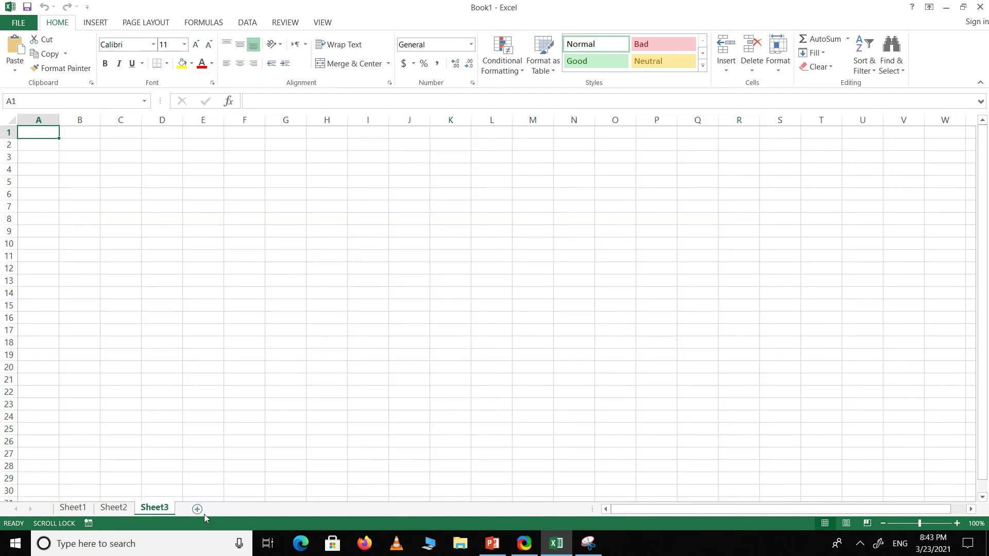
{"action": "left_click", "coordinate": [197, 510]}
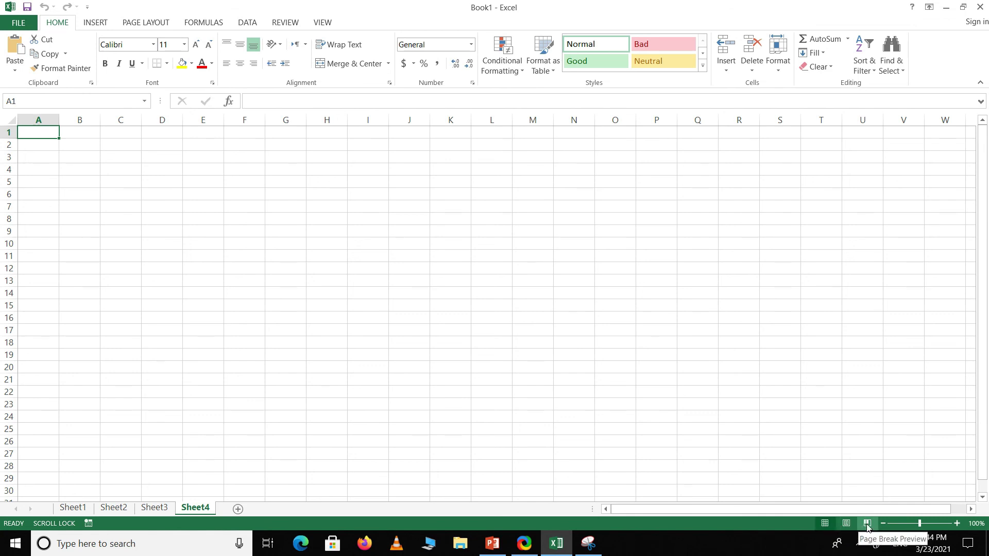
Step: Zoom Sheet4 to 117% and mark out the worksheet area by selecting large blocks of cells starting at B2
{"action": "mouse_move", "coordinate": [919, 524]}
{"action": "left_mouse_down"}
{"action": "mouse_move", "coordinate": [907, 523]}
{"action": "mouse_move", "coordinate": [919, 523]}
{"action": "left_mouse_up"}
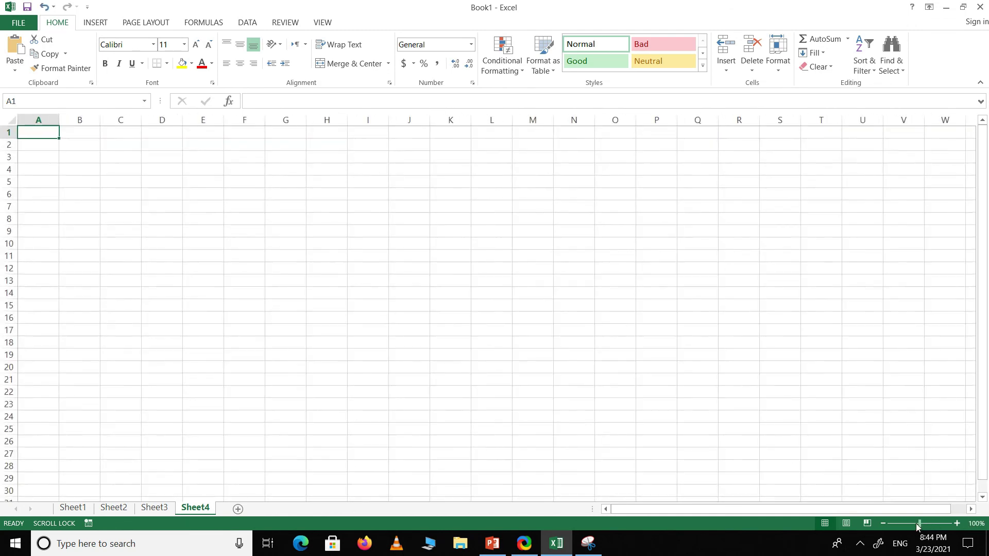
{"action": "left_click_drag", "start_coordinate": [94, 150], "coordinate": [727, 400]}
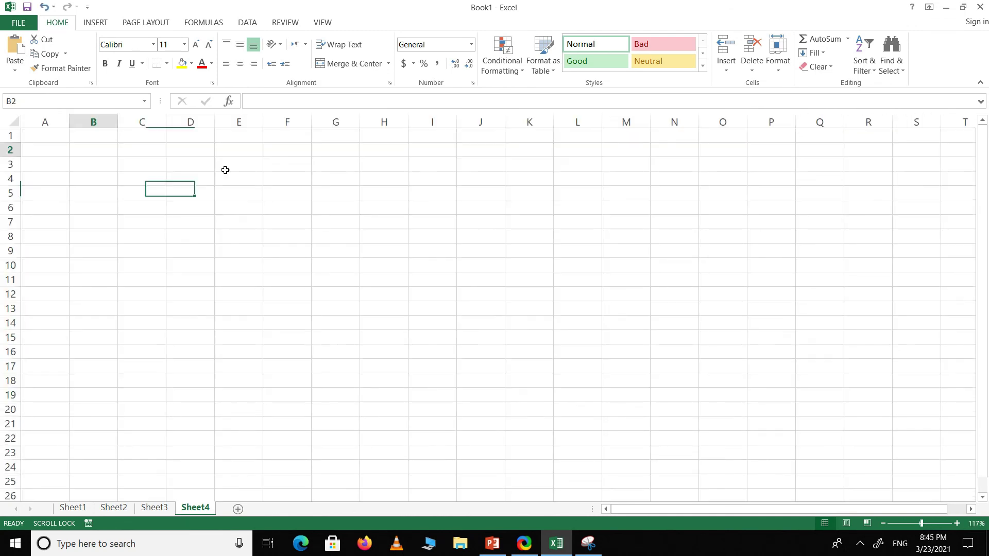
{"action": "left_click_drag", "start_coordinate": [93, 150], "coordinate": [794, 439]}
Step: Point out individual cells on Sheet4 by selecting J14, D6, D7 and E8 one after another
{"action": "left_click", "coordinate": [464, 320]}
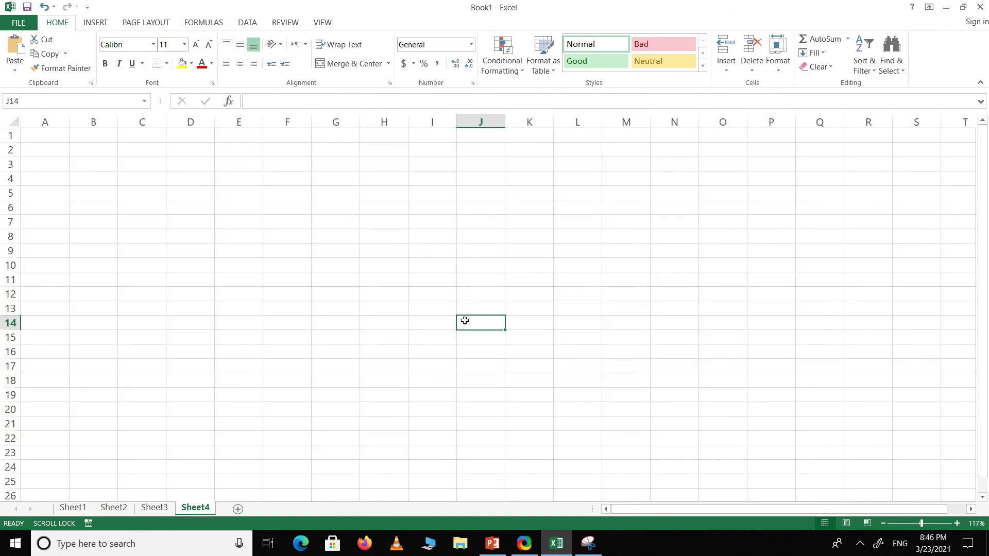
{"action": "left_click", "coordinate": [205, 206]}
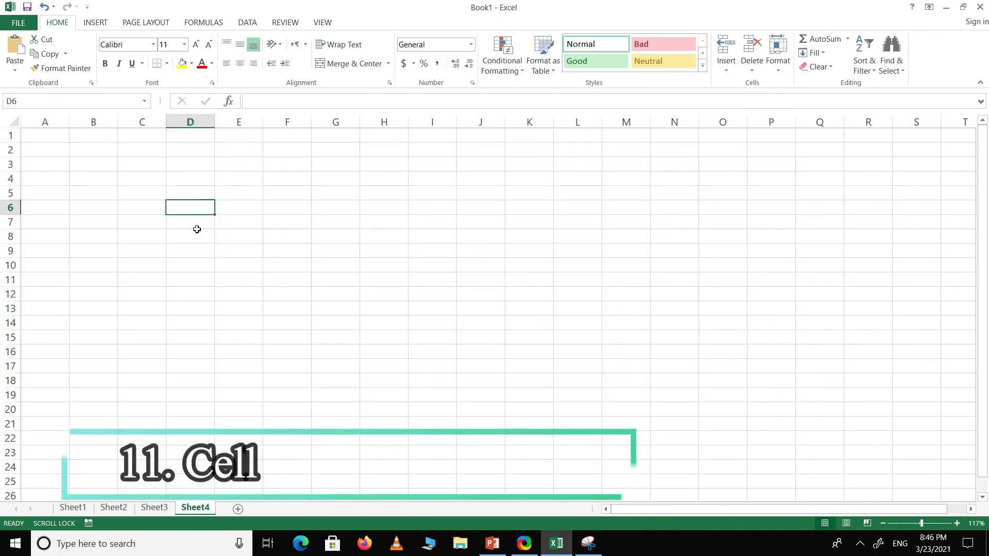
{"action": "left_click", "coordinate": [196, 224]}
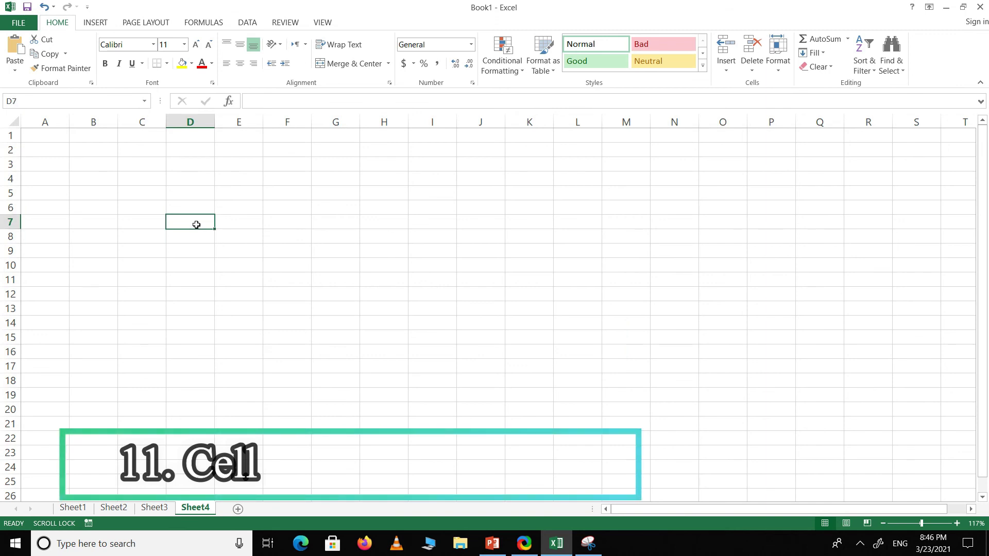
{"action": "left_click", "coordinate": [228, 241]}
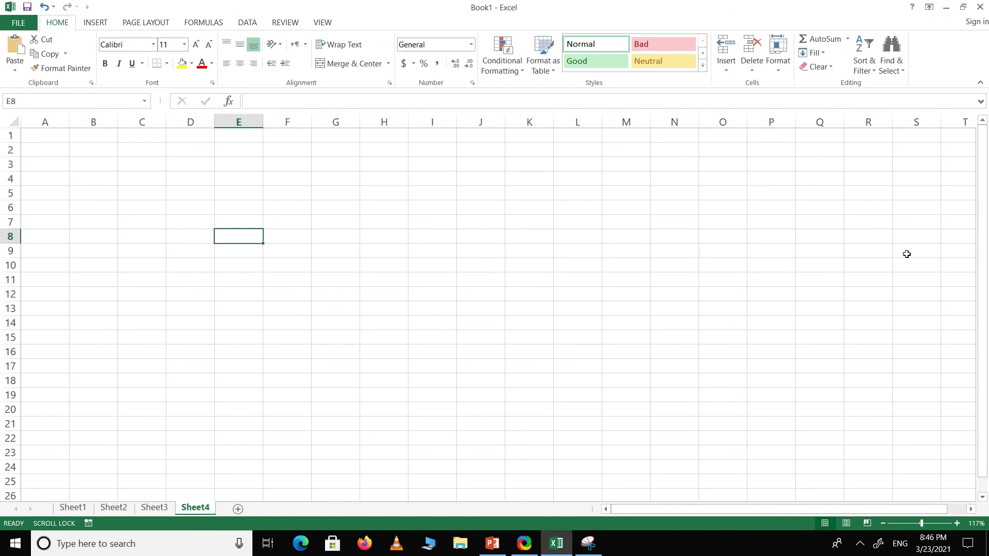
Step: Demonstrate vertical and horizontal scrolling through Sheet4, selecting cells Q20 and S28 along the way
{"action": "left_click_drag", "start_coordinate": [985, 249], "coordinate": [986, 273]}
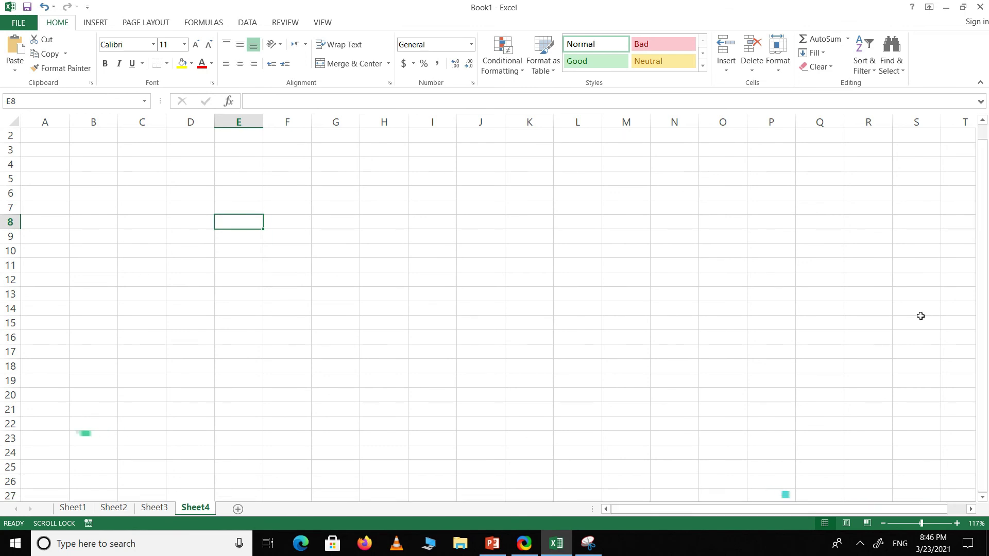
{"action": "left_click", "coordinate": [834, 394]}
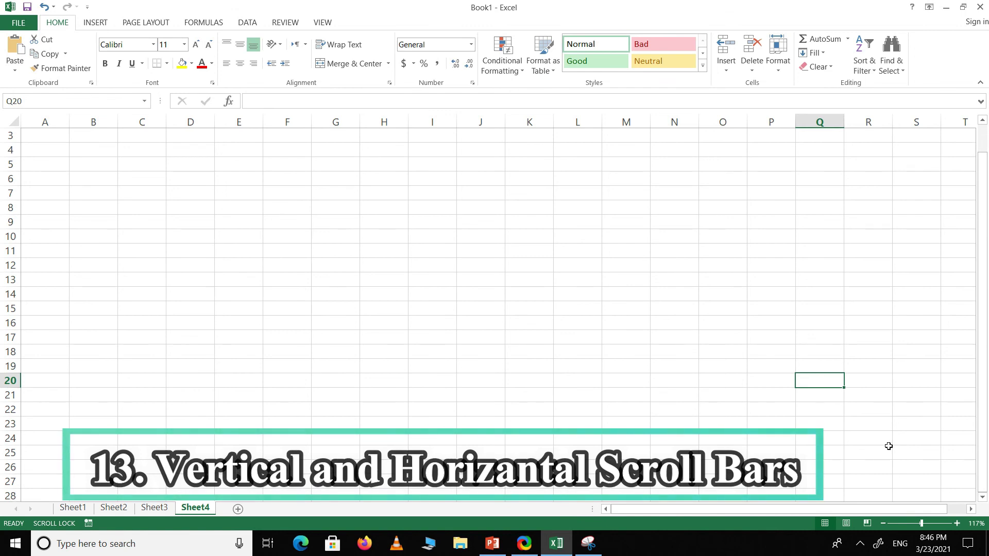
{"action": "scroll", "coordinate": [956, 395], "scroll_direction": "down", "scroll_amount": 12}
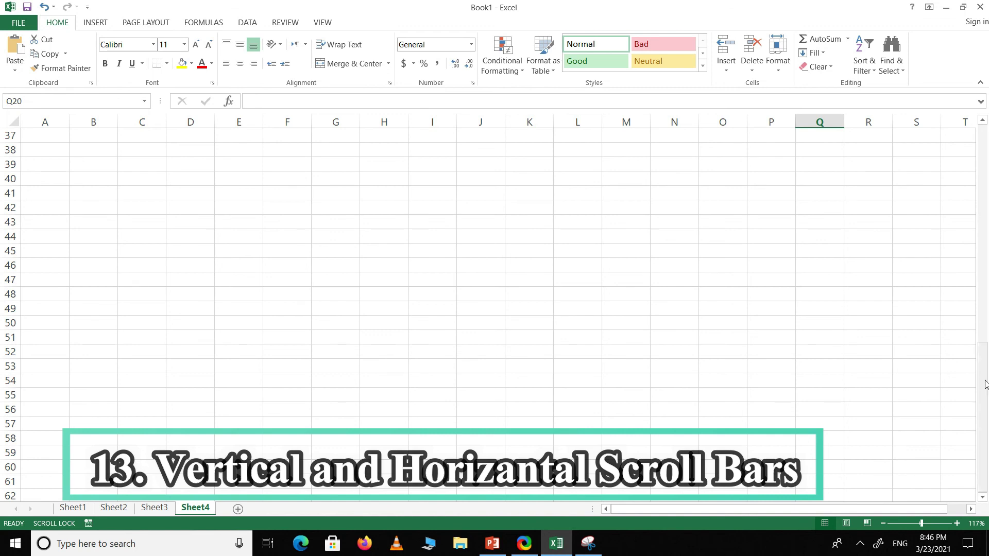
{"action": "left_click_drag", "start_coordinate": [985, 356], "coordinate": [982, 382]}
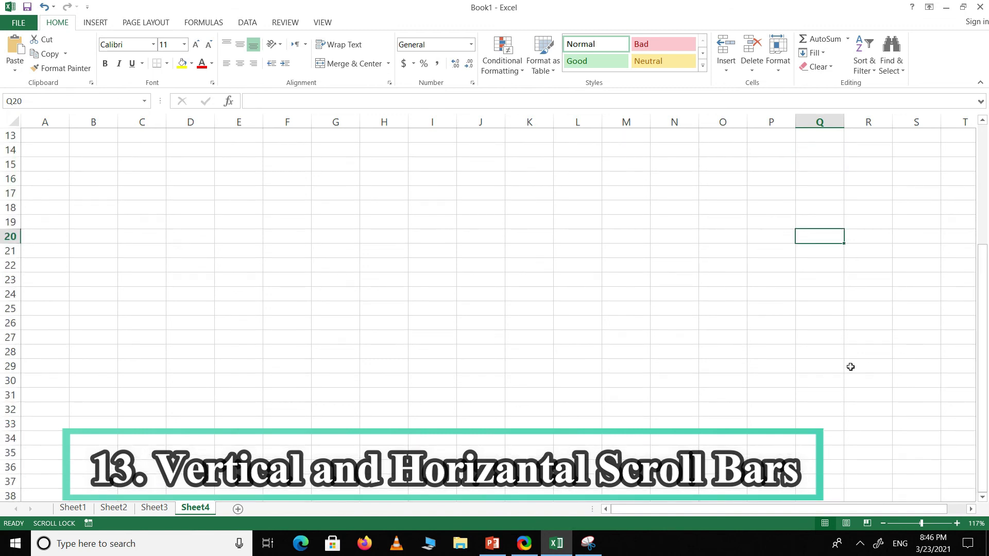
{"action": "left_click", "coordinate": [901, 355]}
{"action": "mouse_move", "coordinate": [793, 509]}
{"action": "left_mouse_down"}
{"action": "mouse_move", "coordinate": [802, 509]}
{"action": "mouse_move", "coordinate": [738, 512]}
{"action": "mouse_move", "coordinate": [833, 504]}
{"action": "mouse_move", "coordinate": [793, 509]}
{"action": "left_mouse_up"}
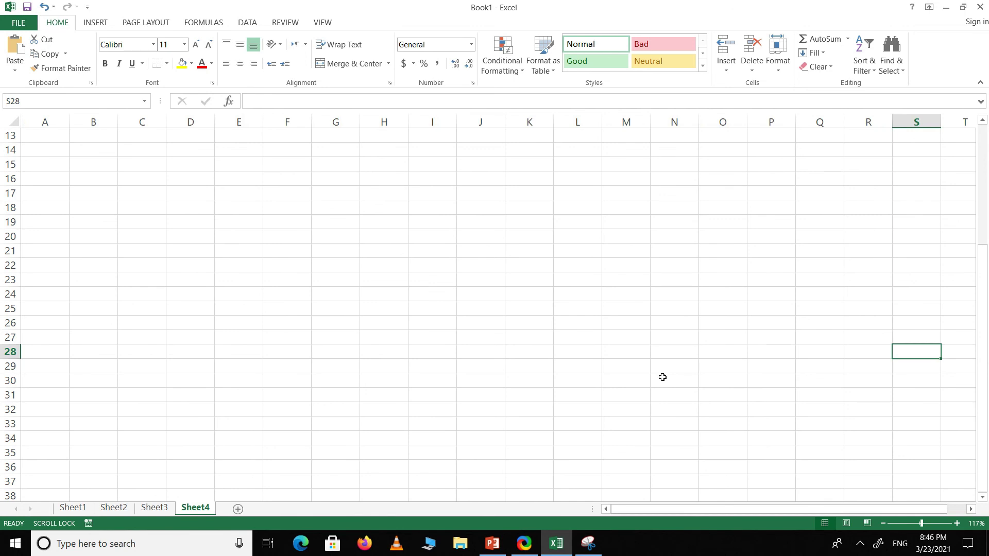